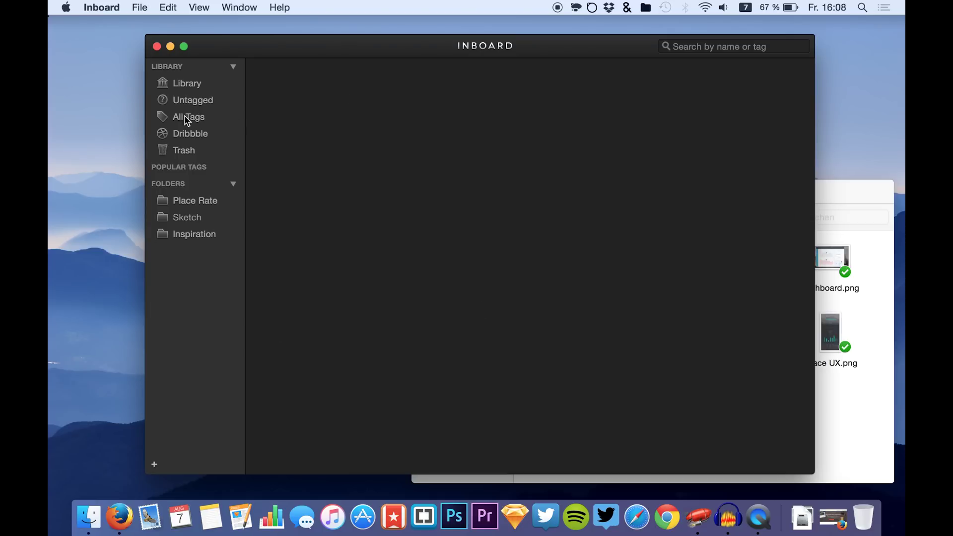
Show Inboard's empty Library, then bring the Finder window of Misc screenshots forward
left_click(184, 82)
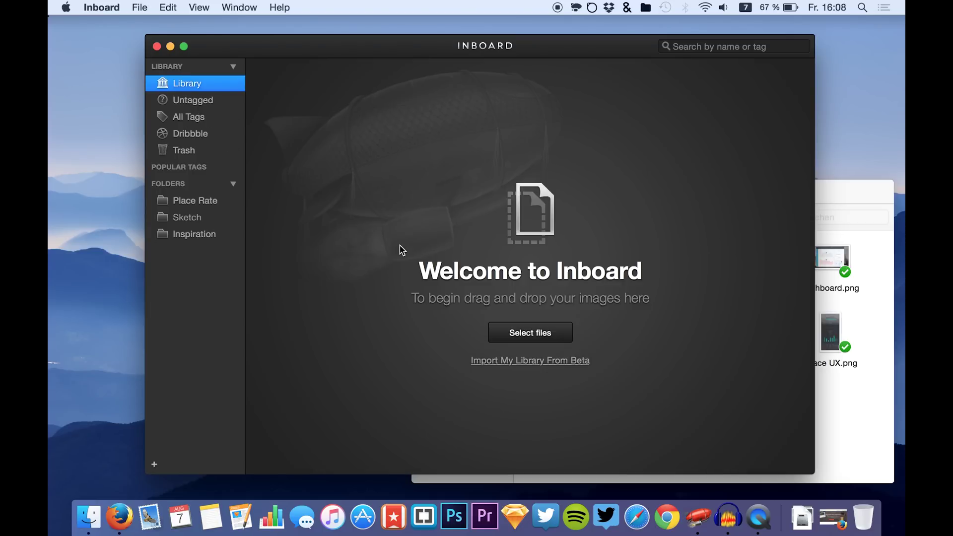
left_click(831, 193)
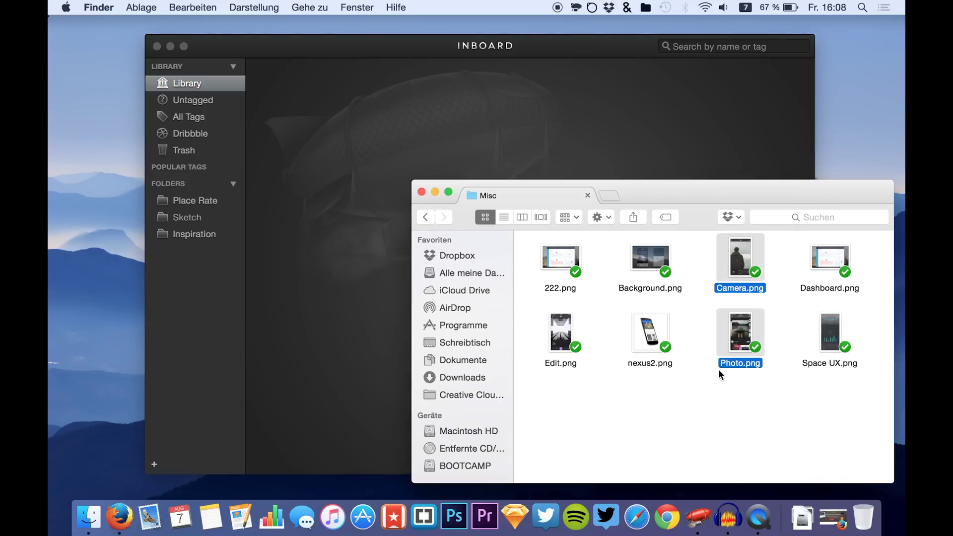
Deselect the Camera and Photo files, nudge the Misc window, and switch to inboardapp.com in Firefox
left_click(718, 385)
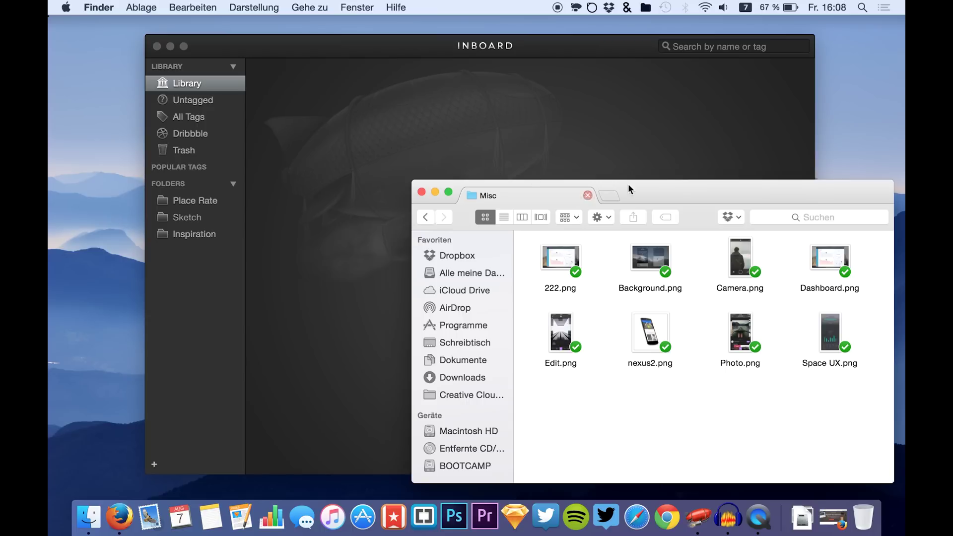
left_click_drag(690, 188, 692, 196)
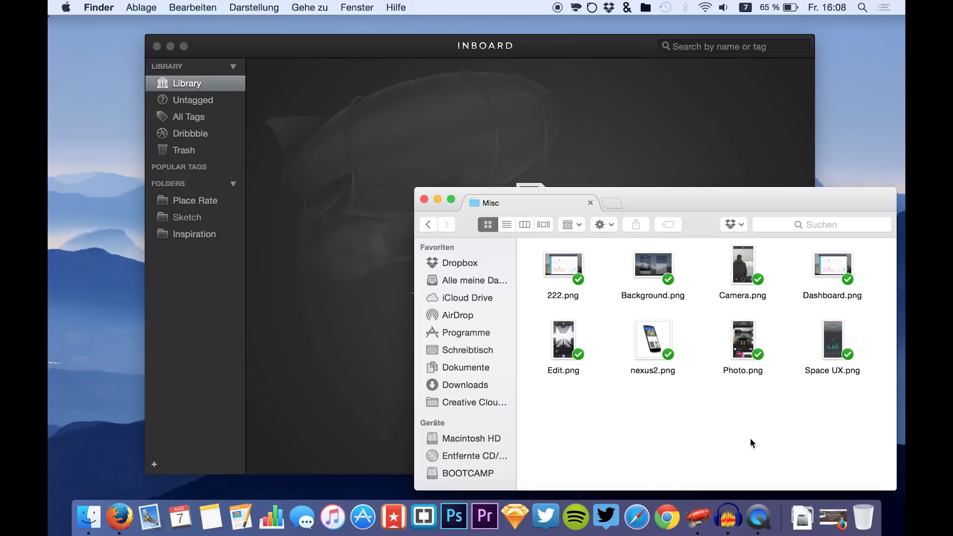
left_click(119, 516)
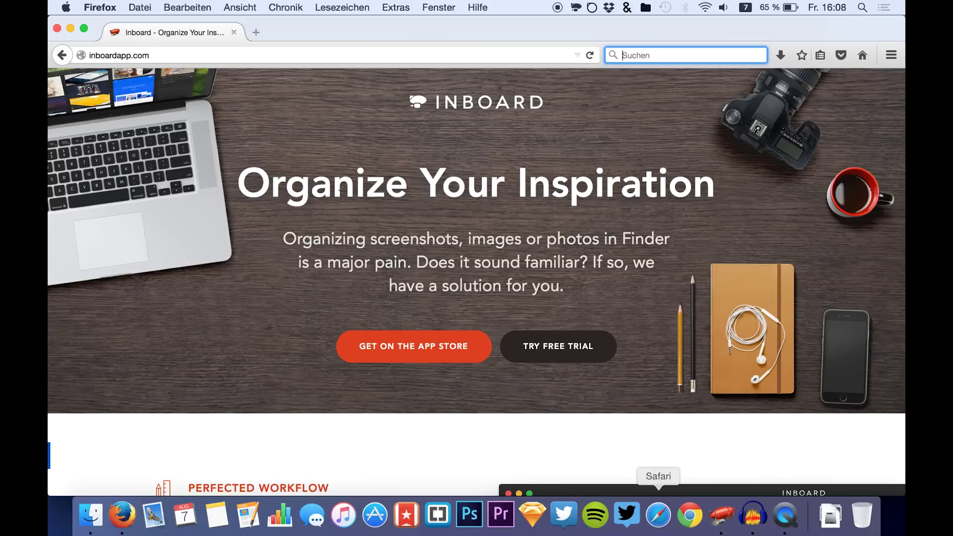
Minimize Firefox after reviewing the Inboard homepage
left_click(70, 27)
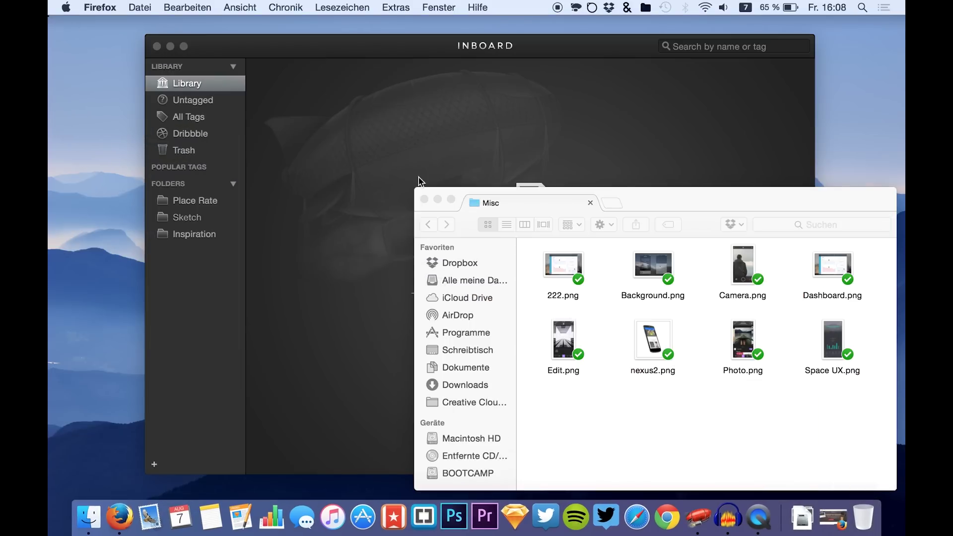
Drag all eight Misc PNG screenshots into Inboard's Library
left_click(687, 195)
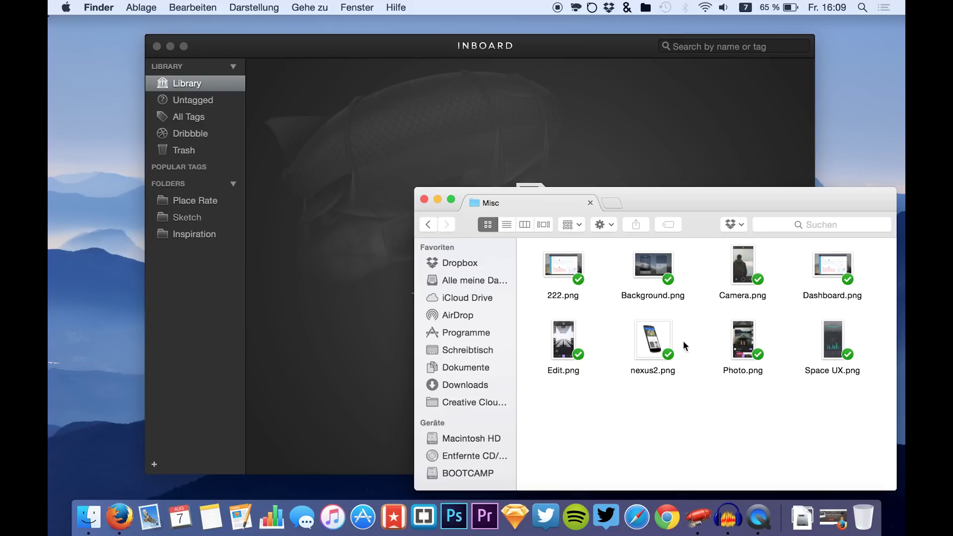
left_click_drag(545, 403, 389, 126)
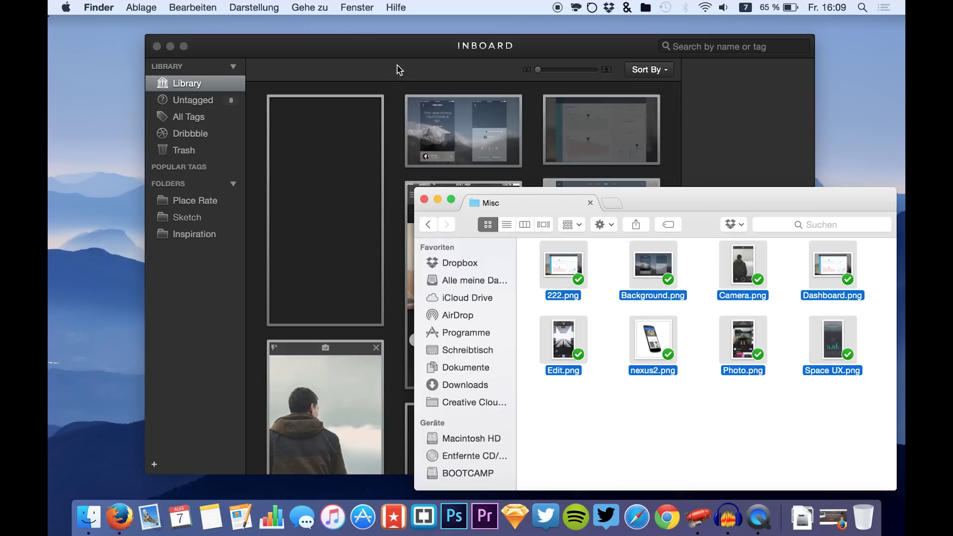
left_click(395, 55)
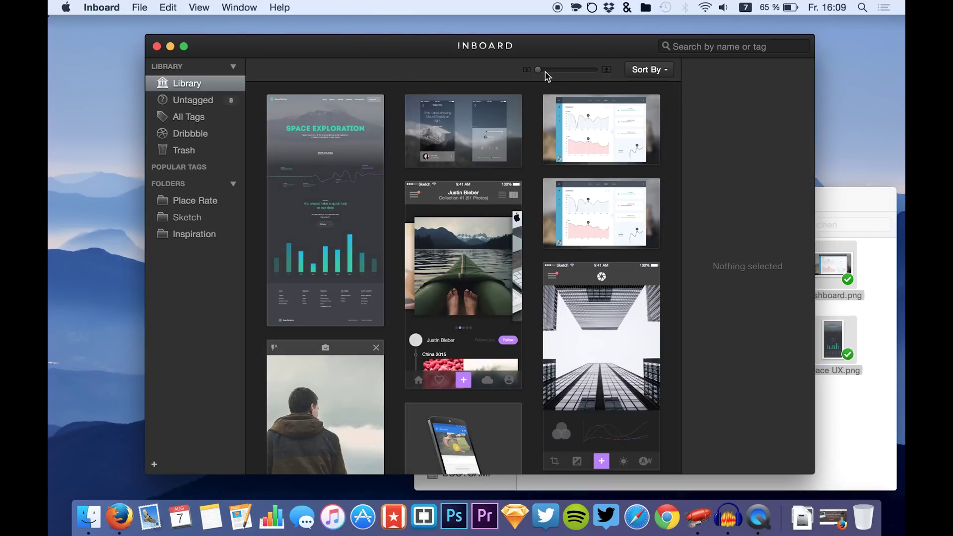
Enlarge the library thumbnails to their maximum, then open and zoom into the Space Exploration screenshot
left_click_drag(541, 72, 517, 72)
double_click(348, 169)
scroll(397, 301, "down", 1)
scroll(395, 300, "down", 10)
scroll(393, 300, "up", 10)
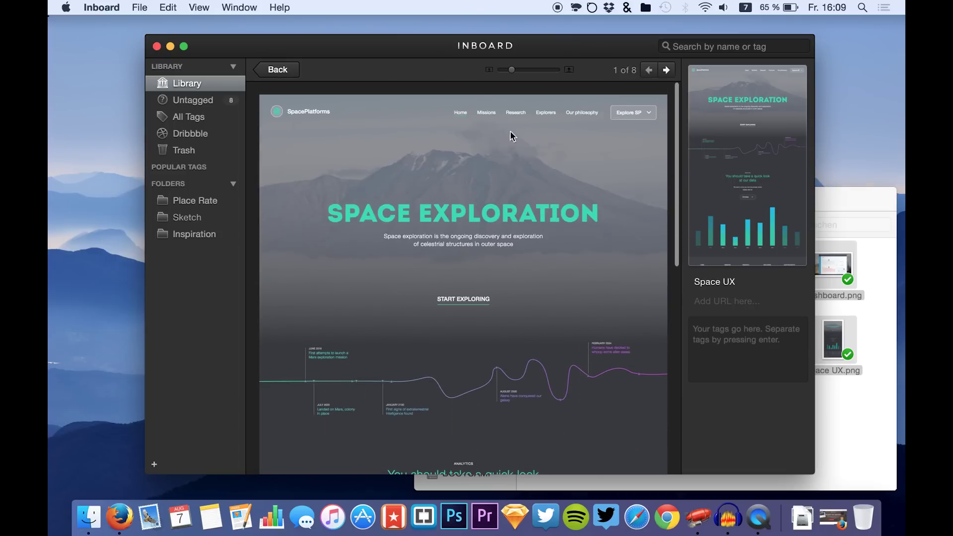
mouse_move(525, 67)
left_mouse_down()
mouse_move(544, 70)
mouse_move(533, 70)
left_mouse_up()
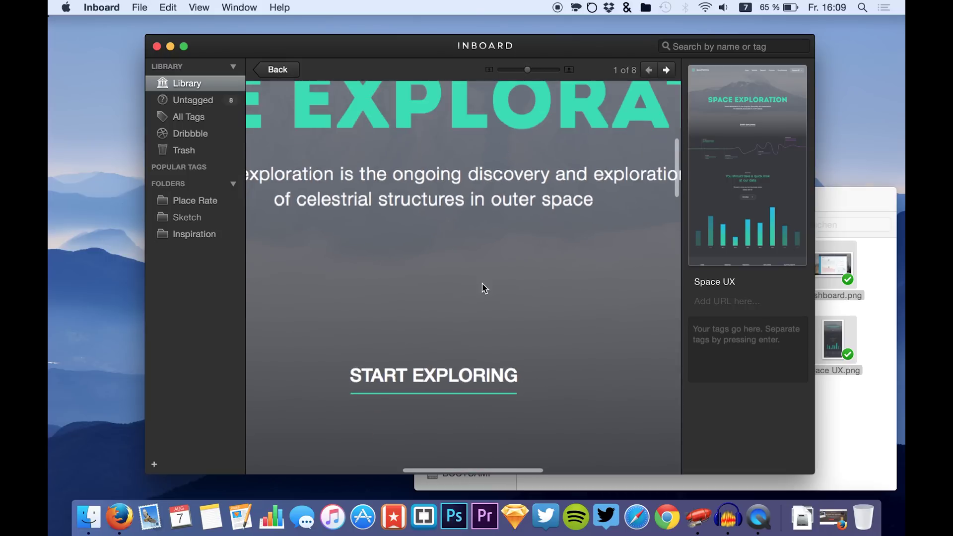
scroll(482, 290, "up", 10)
left_click_drag(527, 69, 434, 73)
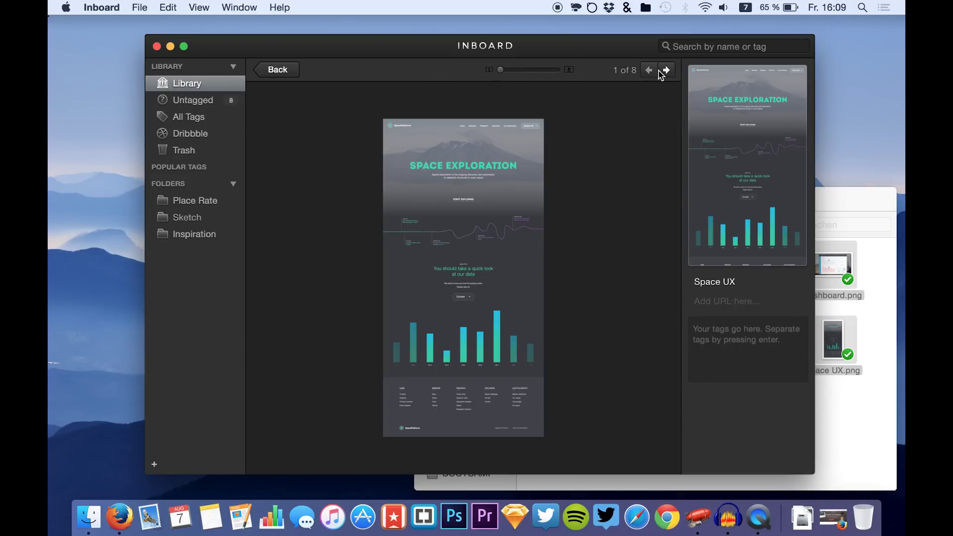
Step through the Background and 222 images, then file Space UX into the Inspiration folder
left_click(665, 70)
left_click(667, 71)
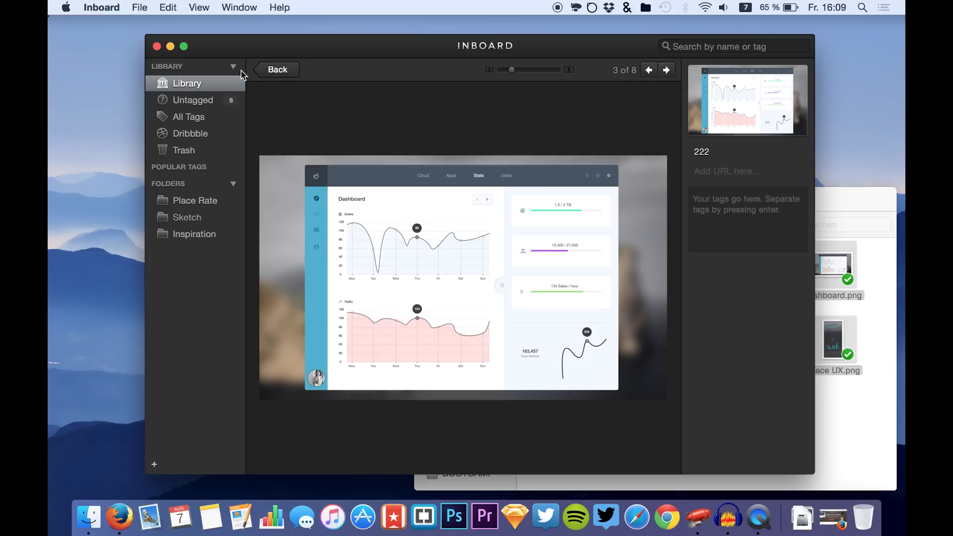
left_click(271, 71)
left_click_drag(322, 188, 199, 240)
left_click(199, 241)
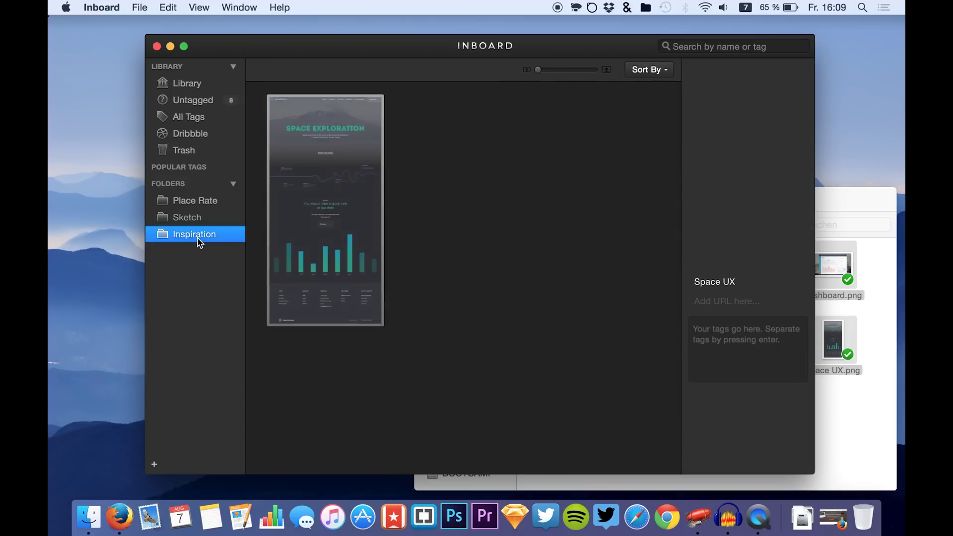
Add a new folder and rename it 'Design / UX'
left_click(154, 464)
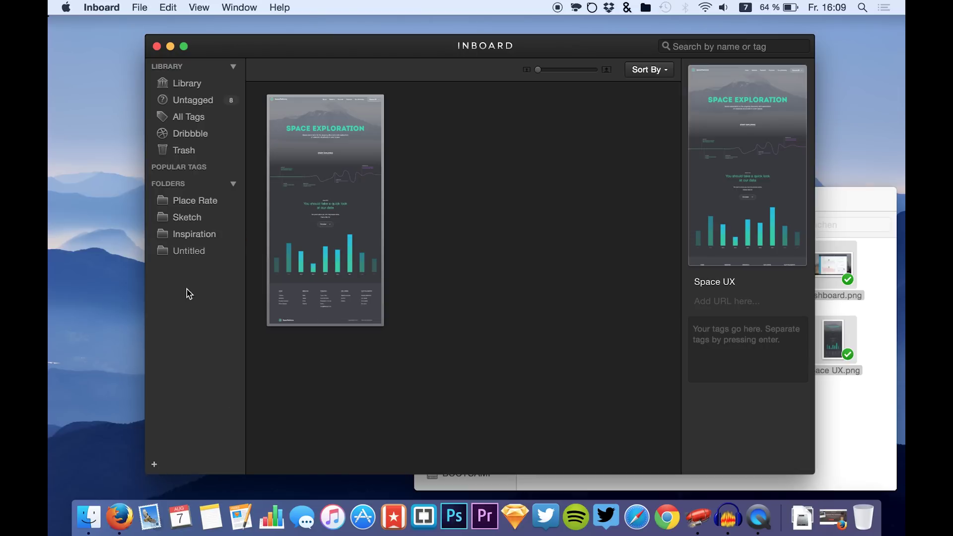
left_click(197, 256)
left_click(193, 251)
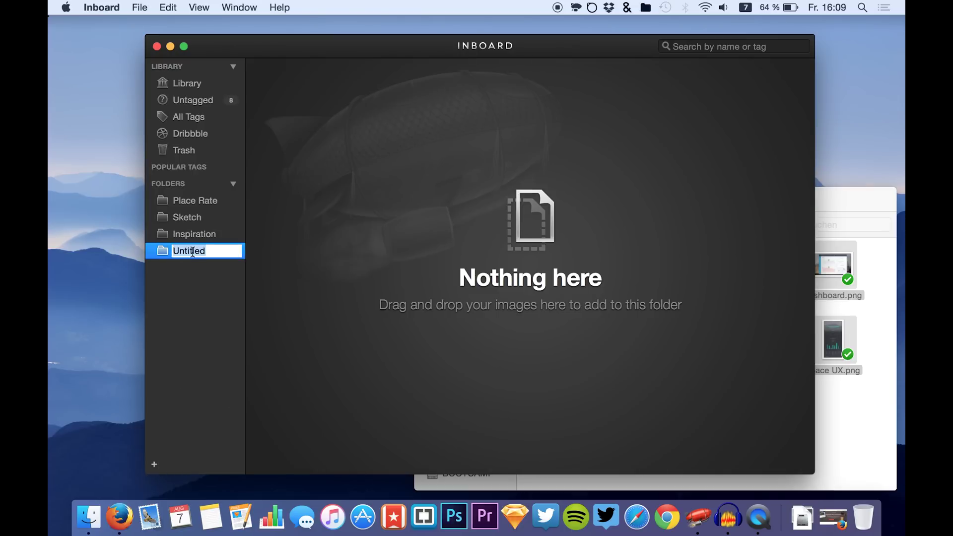
type("Design U")
key("BackSpace")
key("BackSpace")
key("BackSpace")
type("n / UX")
key("Return")
Drag Photo.png from the Misc folder into the Design / UX folder
left_click(832, 342)
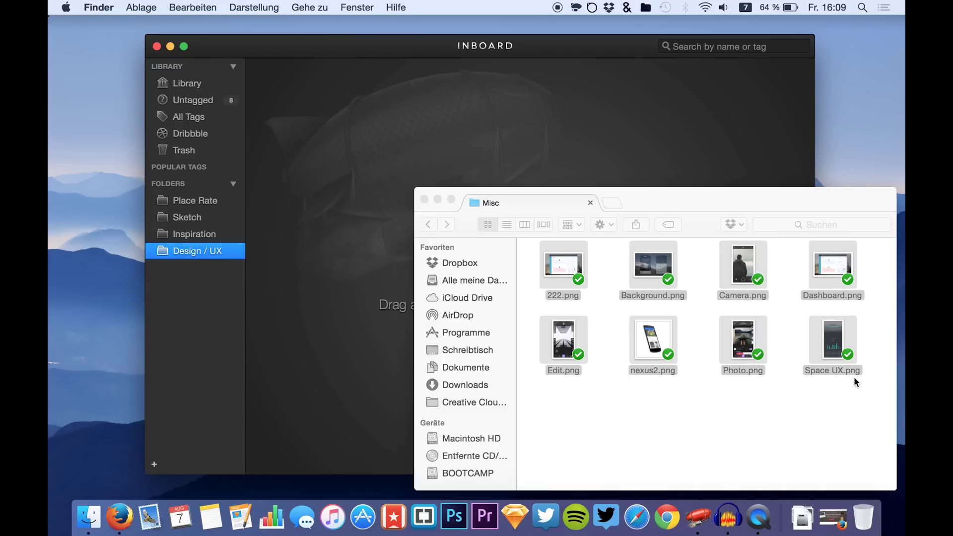
left_click(743, 342)
left_click_drag(743, 343, 337, 205)
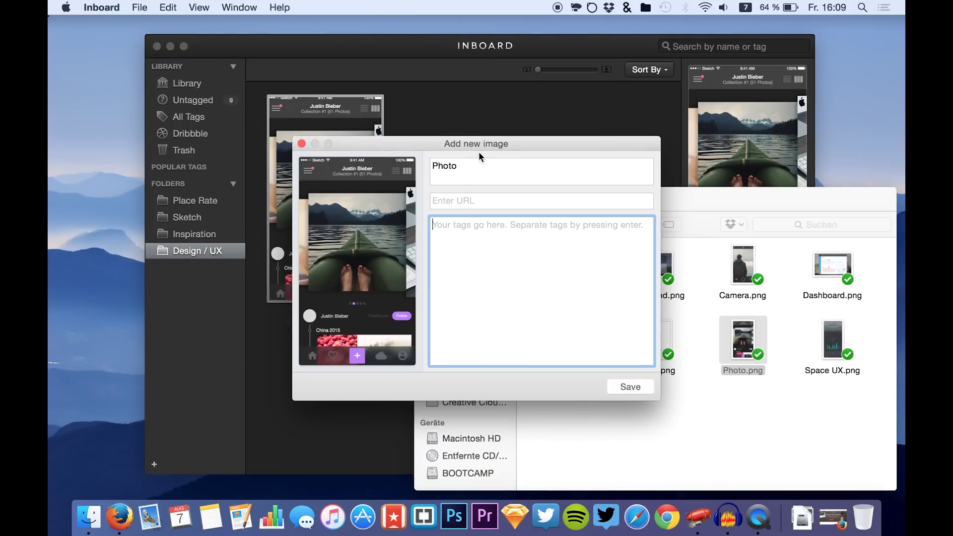
Give the new Photo image the tag ux in the Add new image dialog and save it
left_click(447, 202)
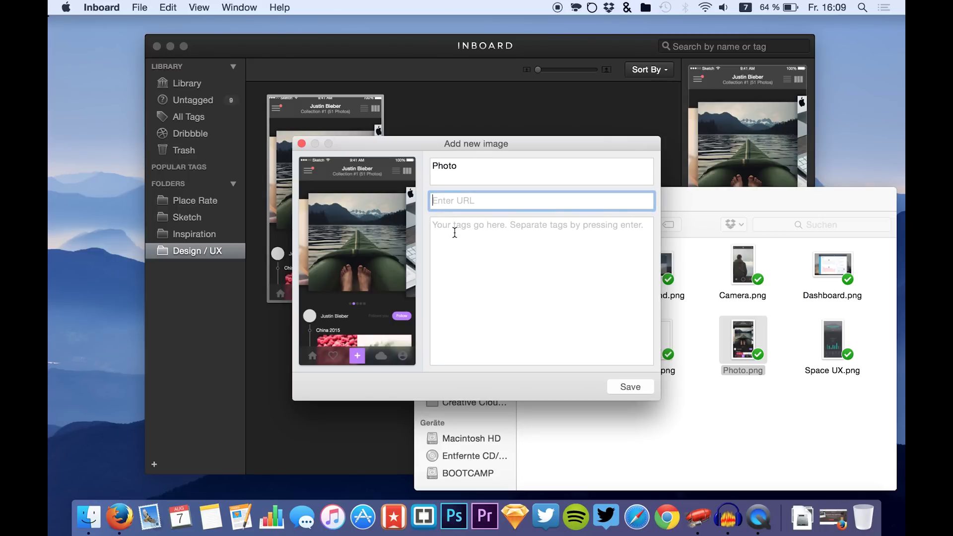
left_click(492, 249)
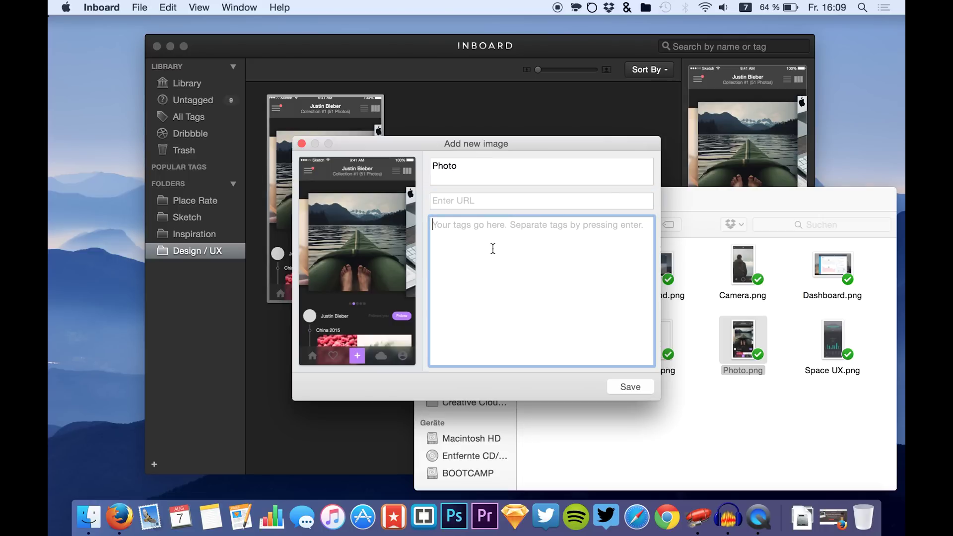
type("ux")
key("Return")
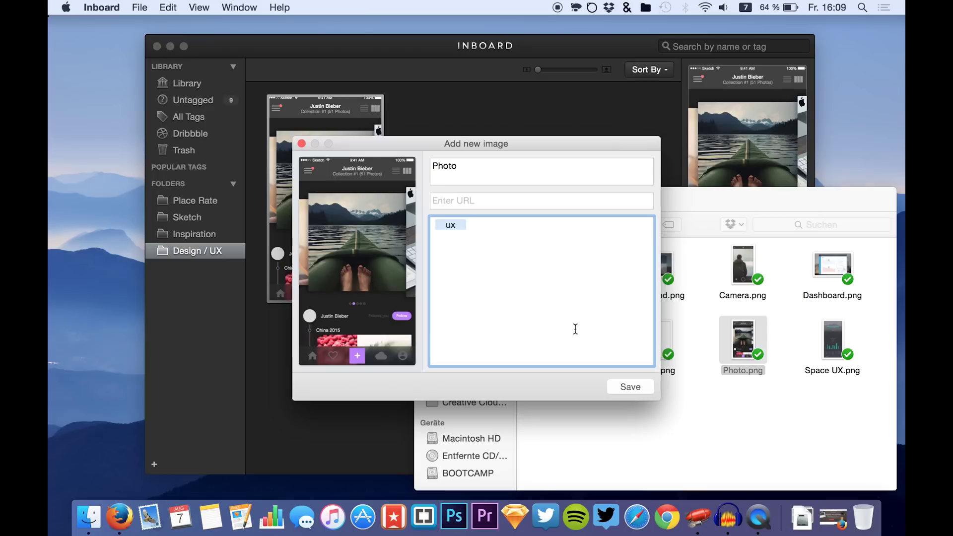
left_click(629, 385)
left_click(346, 354)
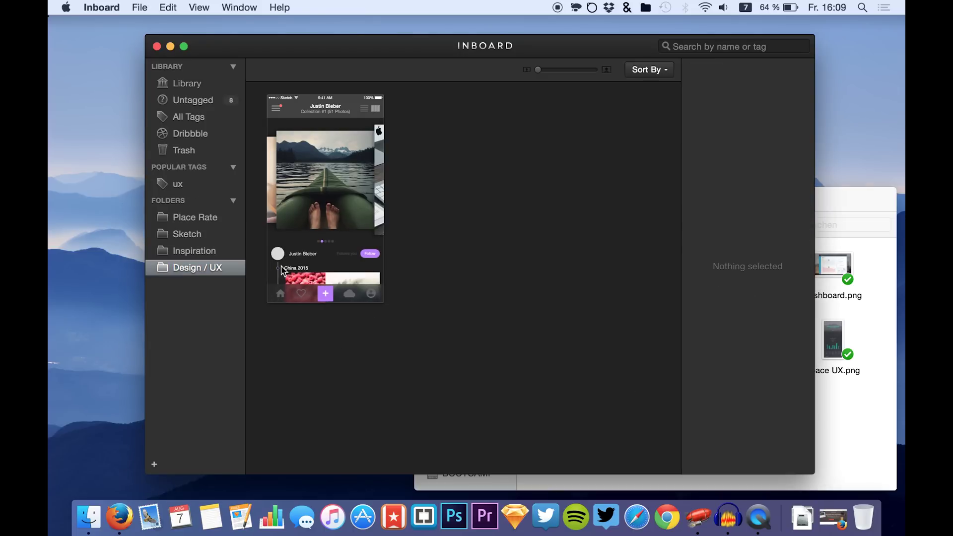
View the Place Rate folder and the ux tag, then return to the full Library
left_click(189, 216)
left_click(182, 185)
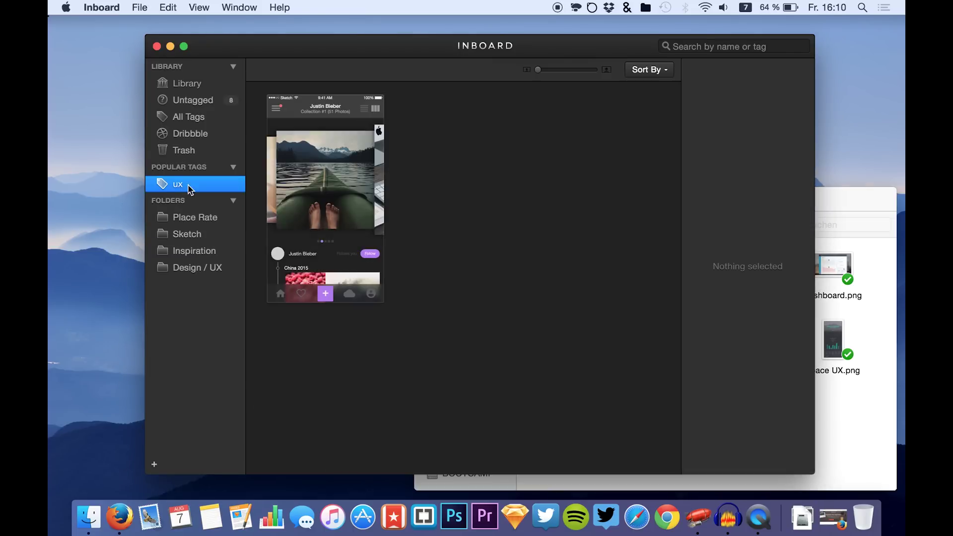
left_click(187, 84)
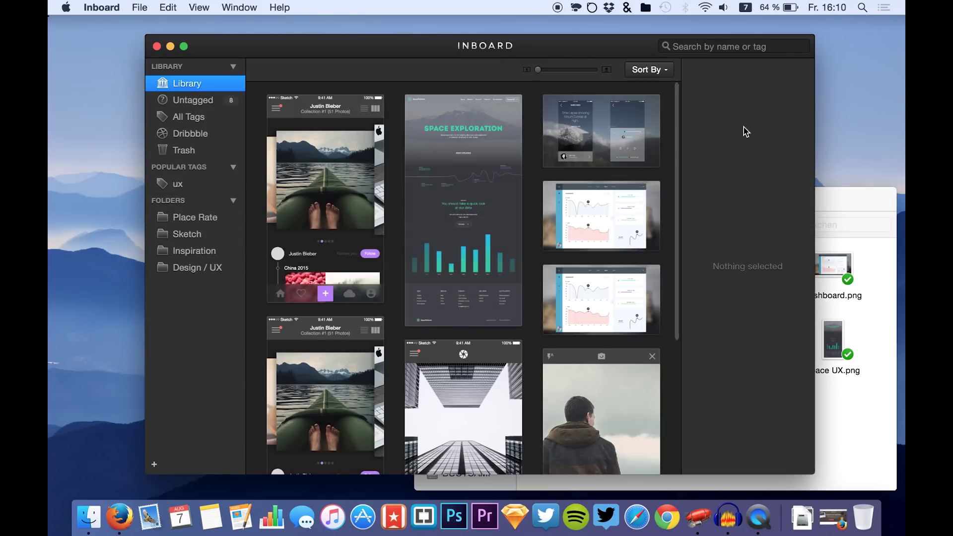
scroll(566, 348, "down", 5)
scroll(565, 358, "up", 5)
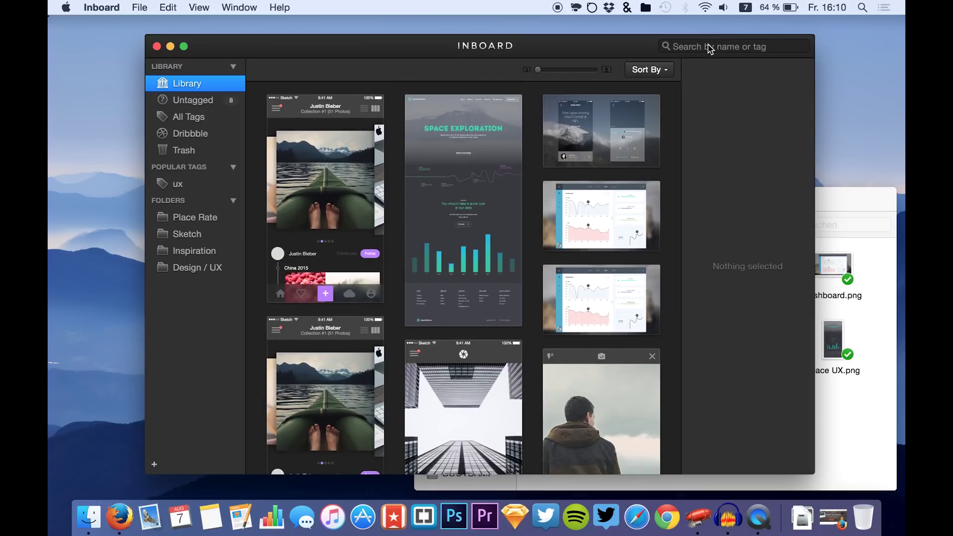
Search the library for 'ux', preview Space Exploration, check Photo's tags, then clear the search
left_click(726, 47)
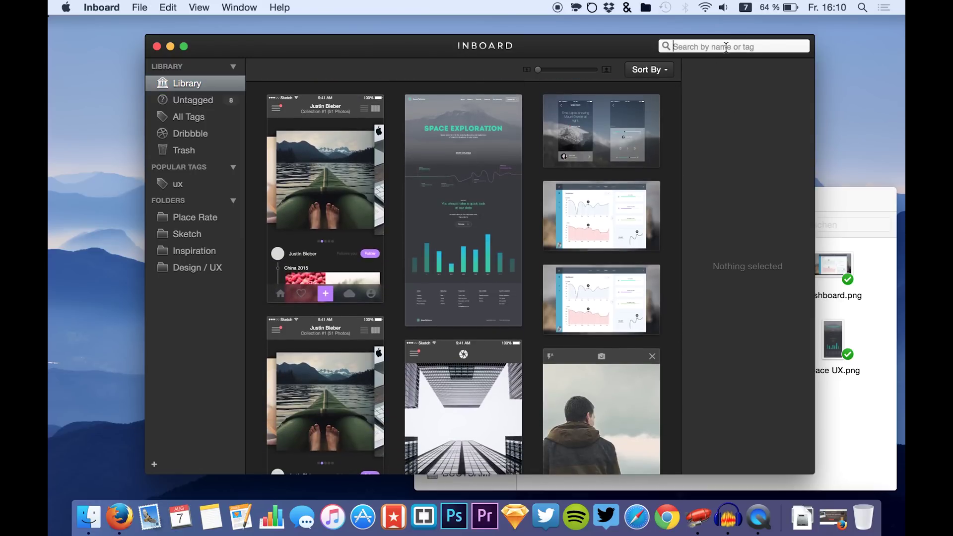
type("ux")
double_click(496, 206)
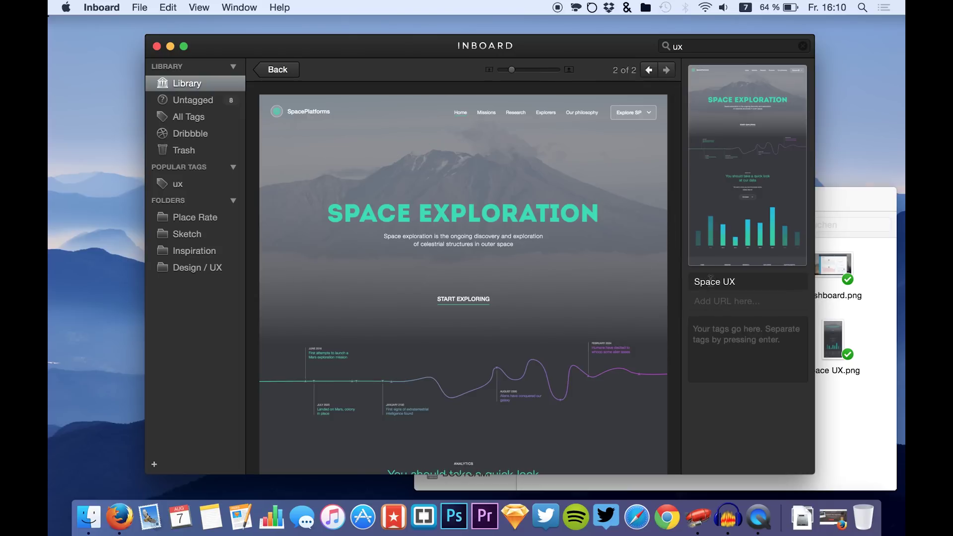
left_click(280, 70)
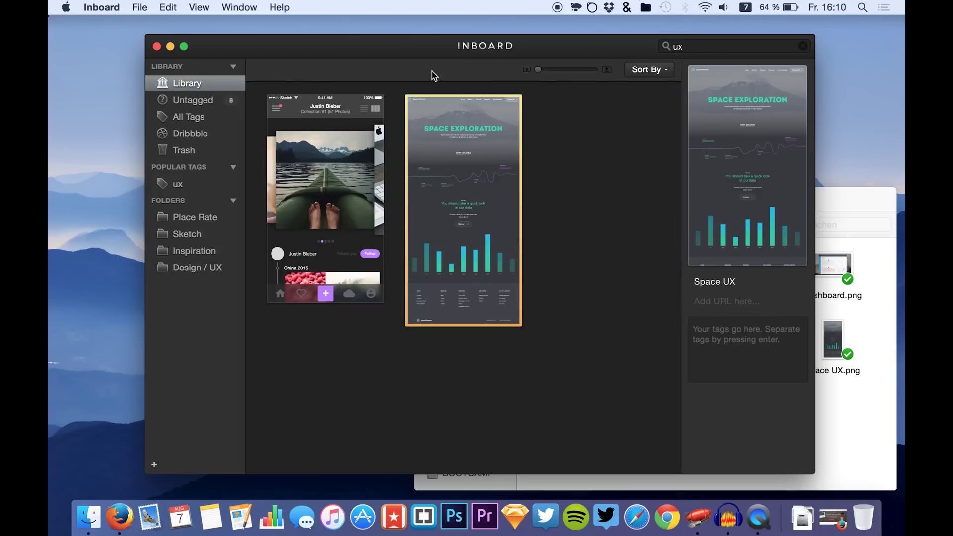
left_click(305, 213)
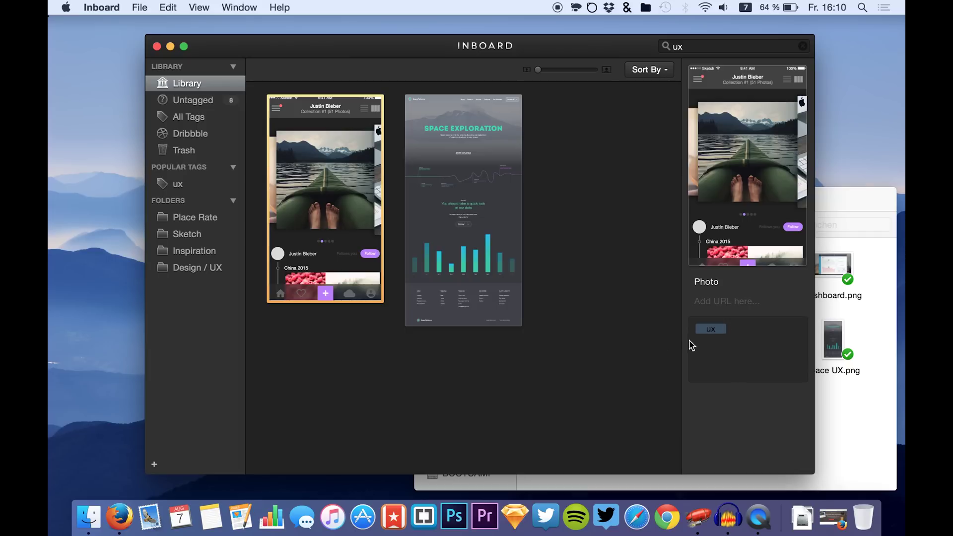
left_click(803, 46)
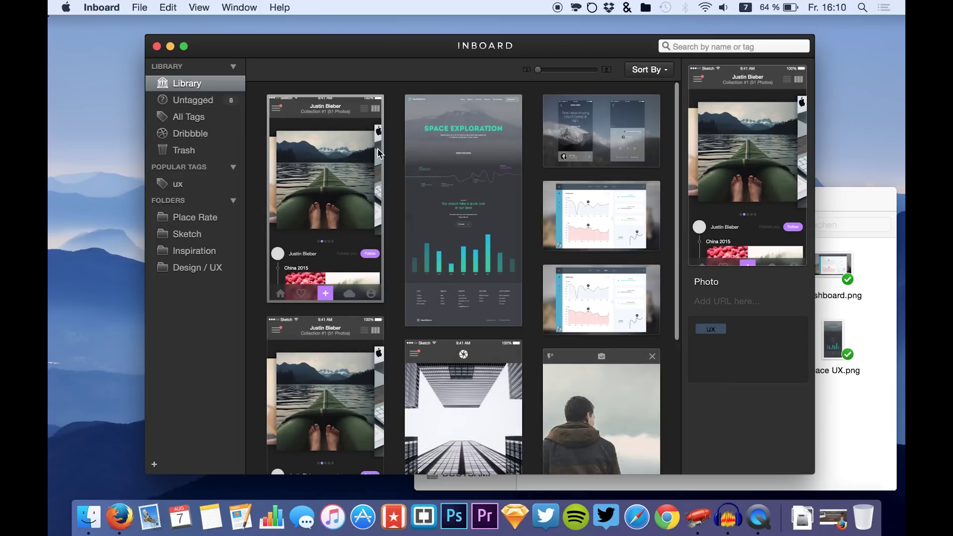
left_click(534, 126)
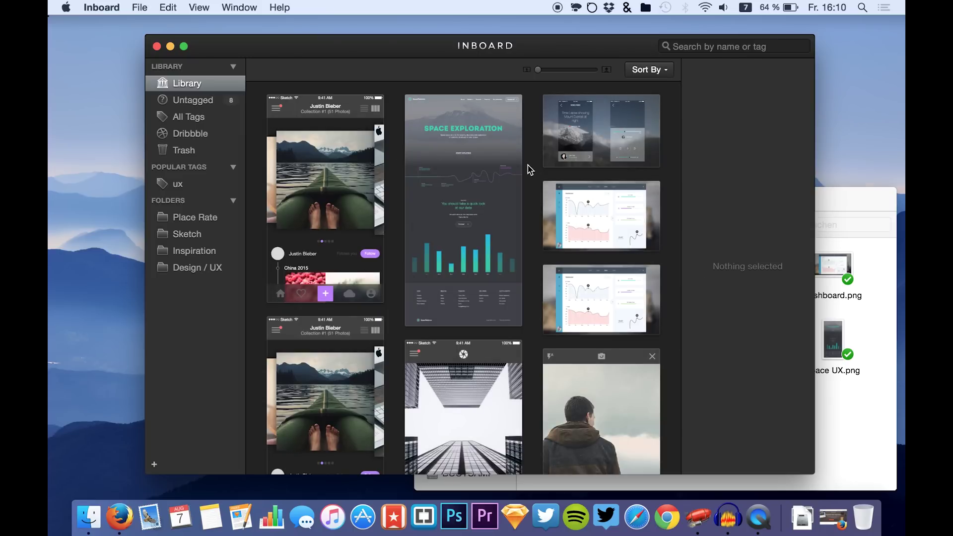
Preview the skyscraper screenshot full-size, then show the Connect with dribbble page
scroll(530, 169, "down", 5)
scroll(528, 166, "up", 1)
double_click(468, 228)
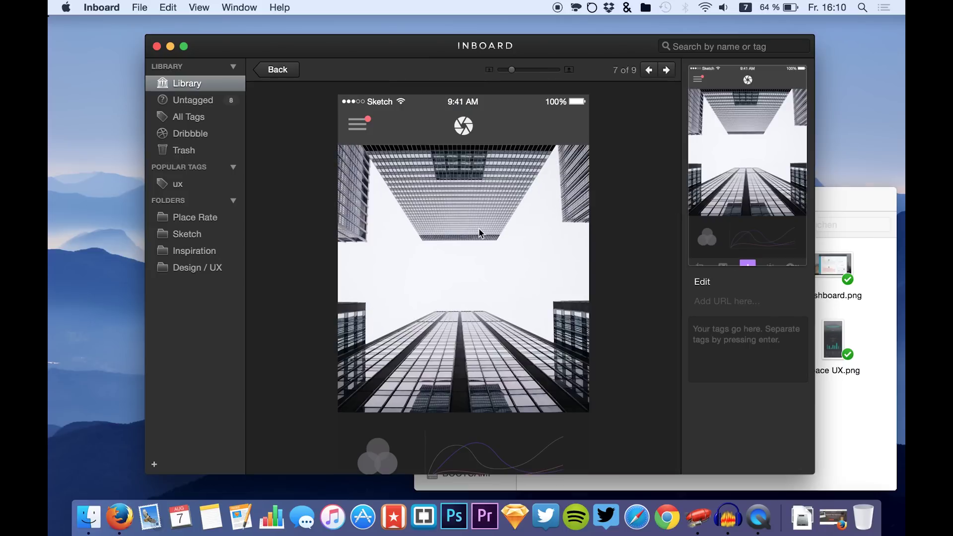
scroll(475, 296, "down", 3)
scroll(475, 296, "up", 3)
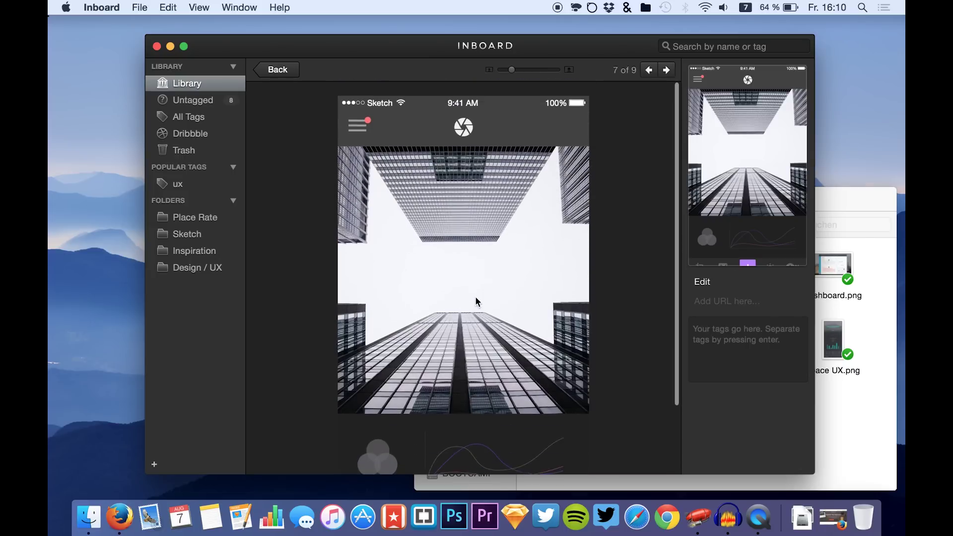
left_click(278, 69)
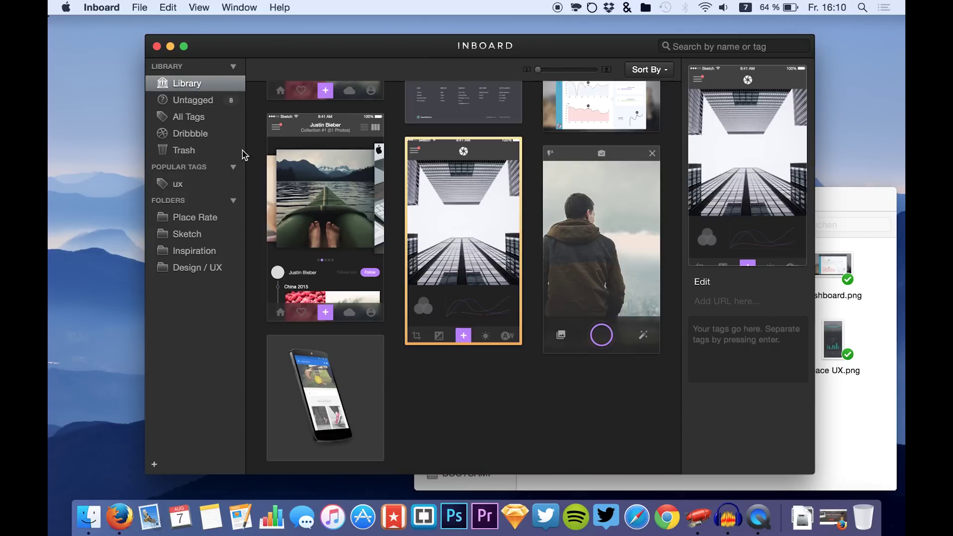
scroll(345, 187, "up", 5)
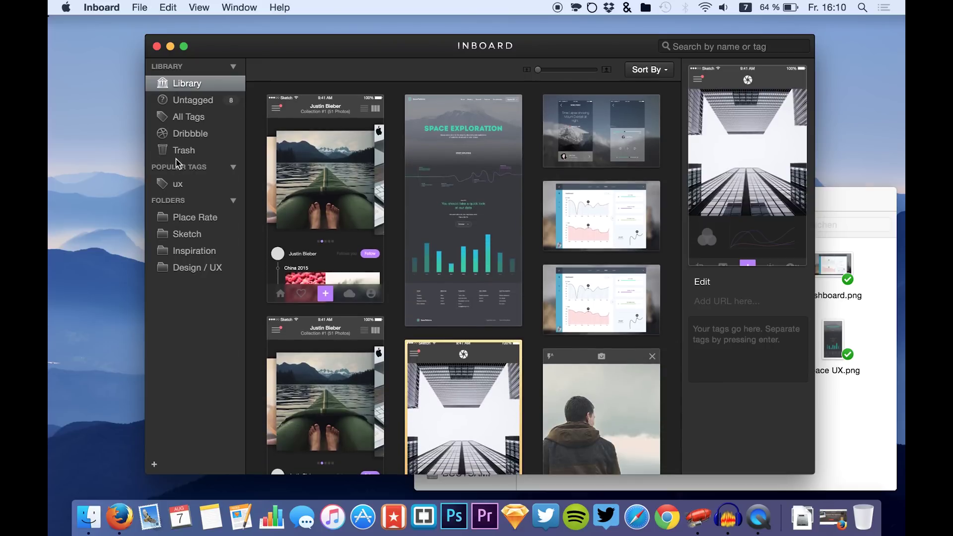
left_click(189, 133)
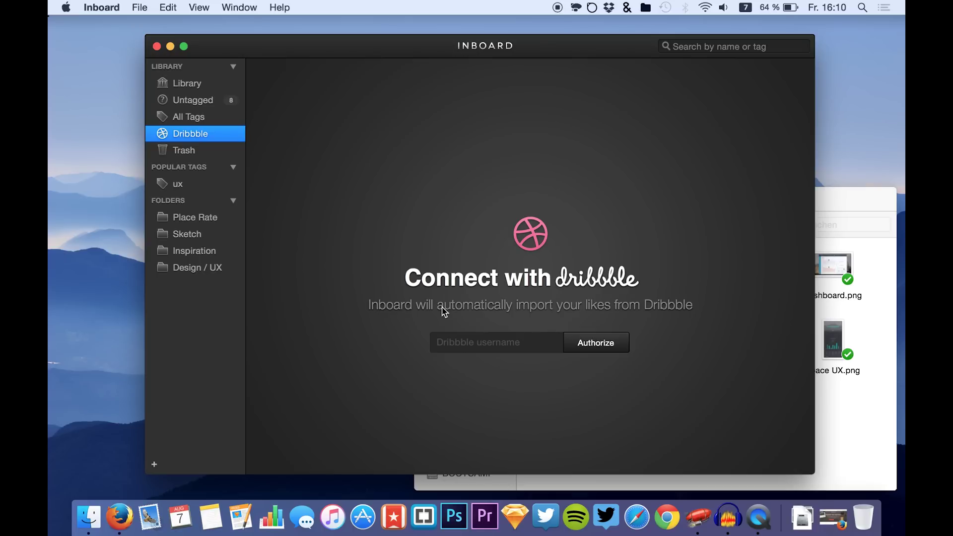
Show the Trash and scroll through its deleted screenshots
left_click(160, 152)
scroll(361, 205, "down", 10)
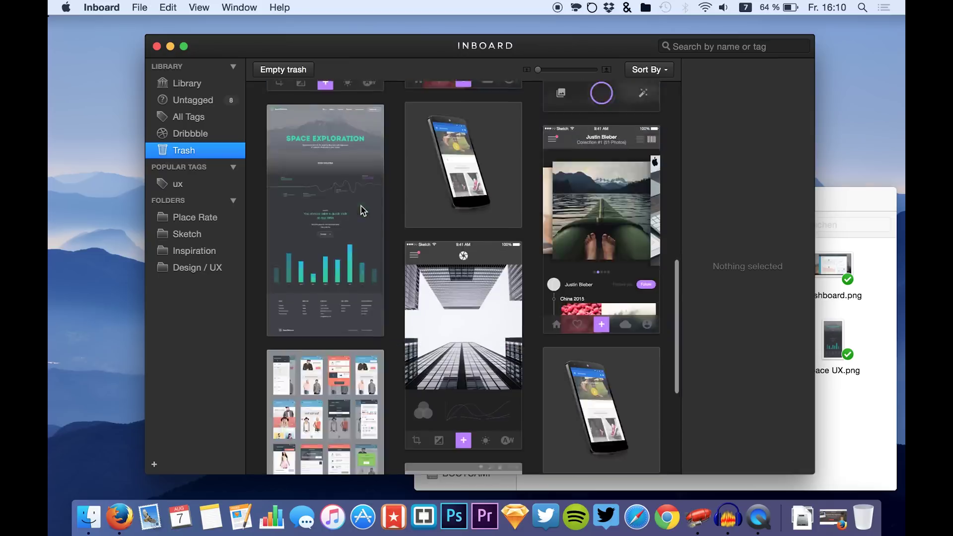
scroll(361, 205, "up", 15)
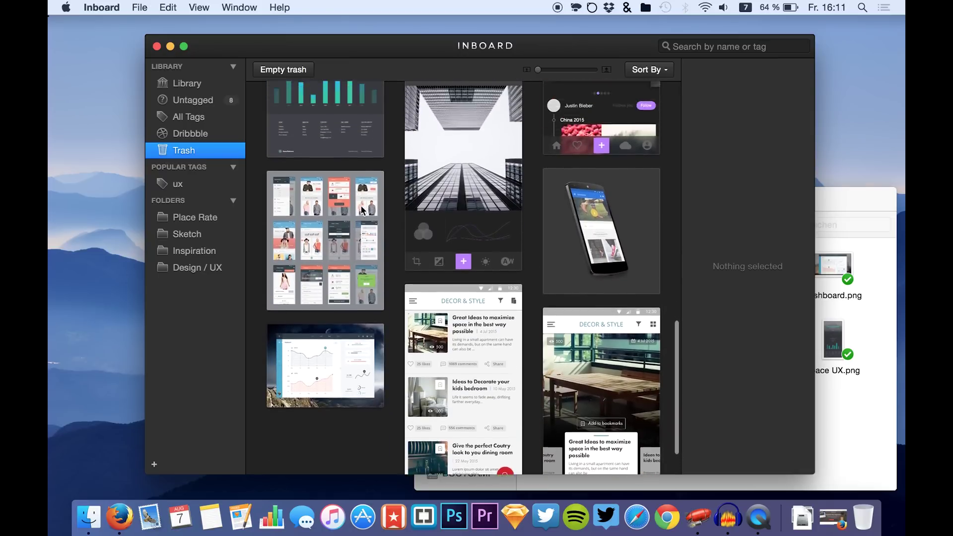